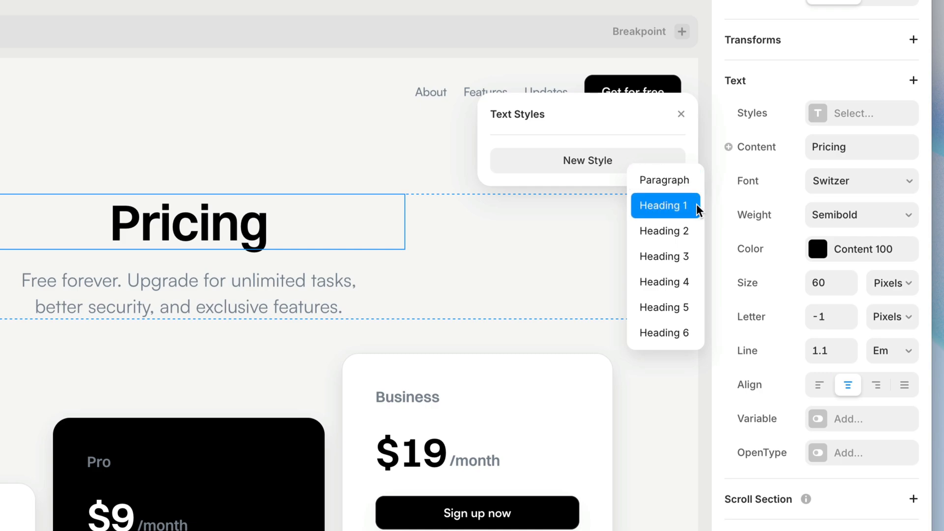
Step: Create a Heading 1 text style from the Pricing title and a Heading 2 text style from the Free plan's $0 price
{"action": "left_click", "coordinate": [698, 211]}
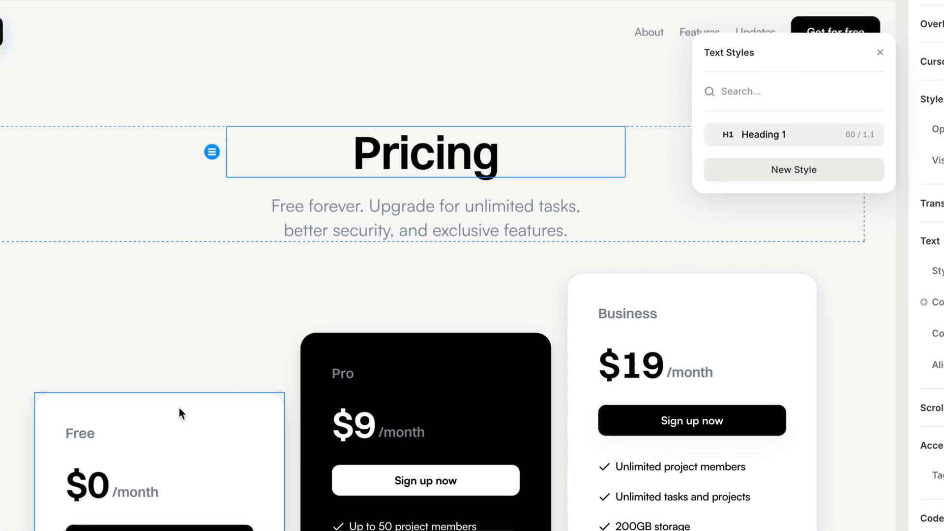
{"action": "left_click", "coordinate": [84, 489]}
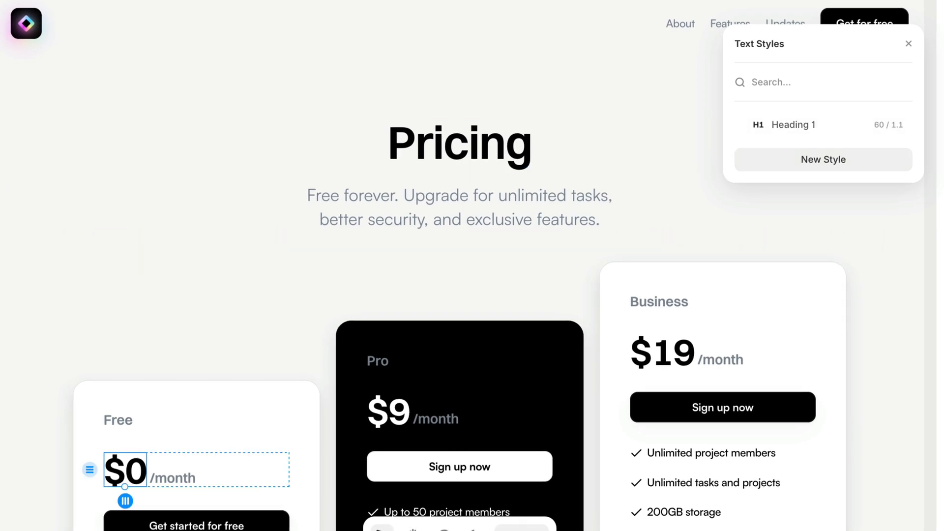
{"action": "scroll", "coordinate": [472, 295], "scroll_direction": "down", "scroll_amount": 3}
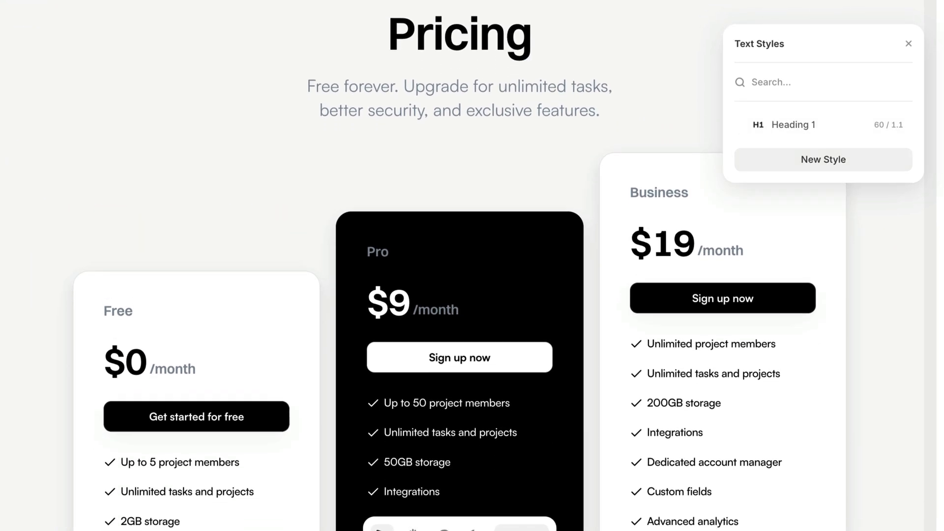
{"action": "left_click", "coordinate": [860, 161]}
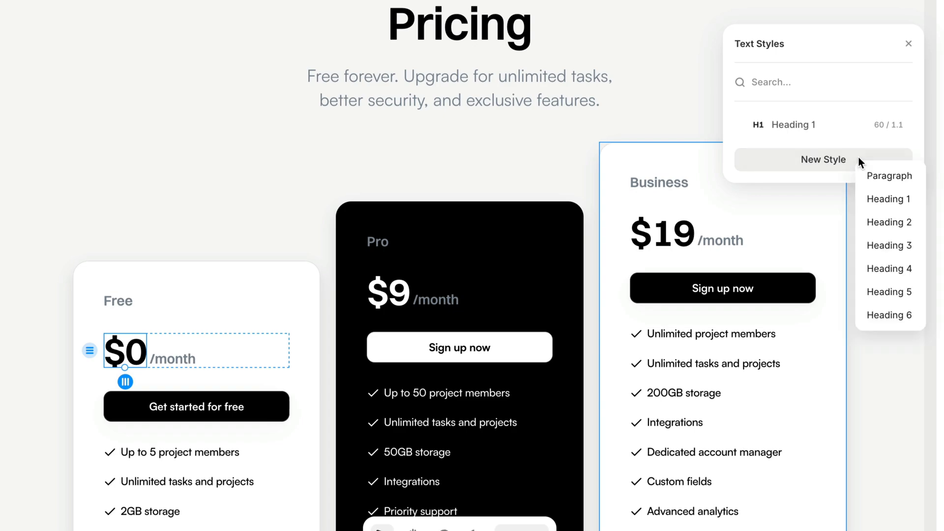
{"action": "left_click", "coordinate": [919, 222]}
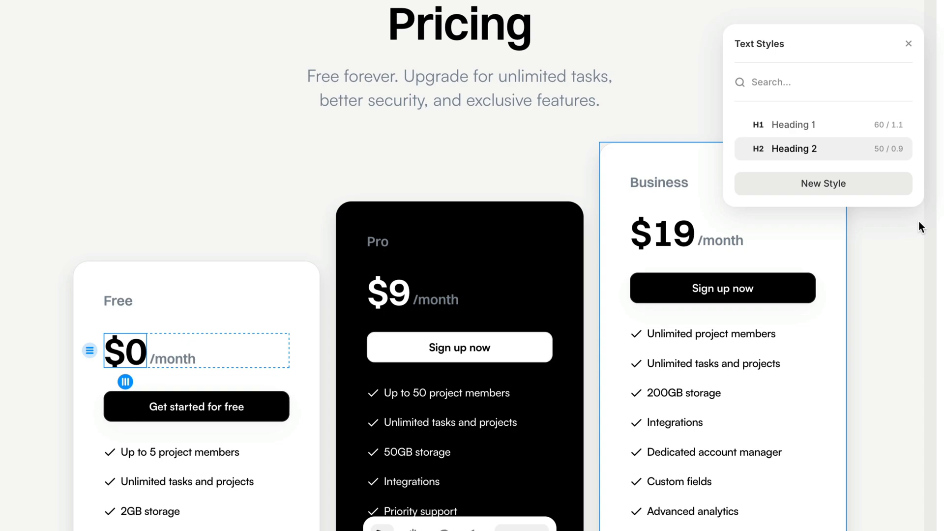
Step: Apply the Heading 2 text style to the Business plan's $19 price and open that style's settings for review
{"action": "left_click", "coordinate": [675, 238]}
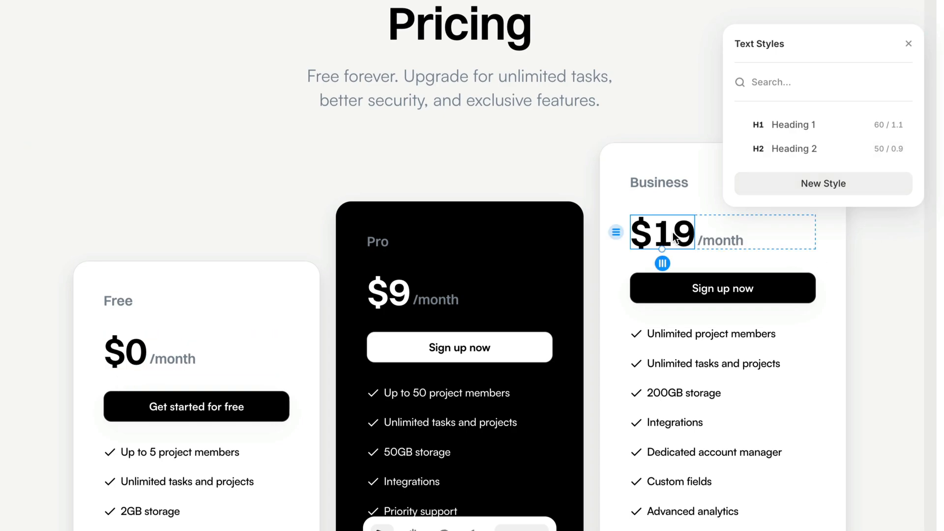
{"action": "left_click", "coordinate": [831, 148]}
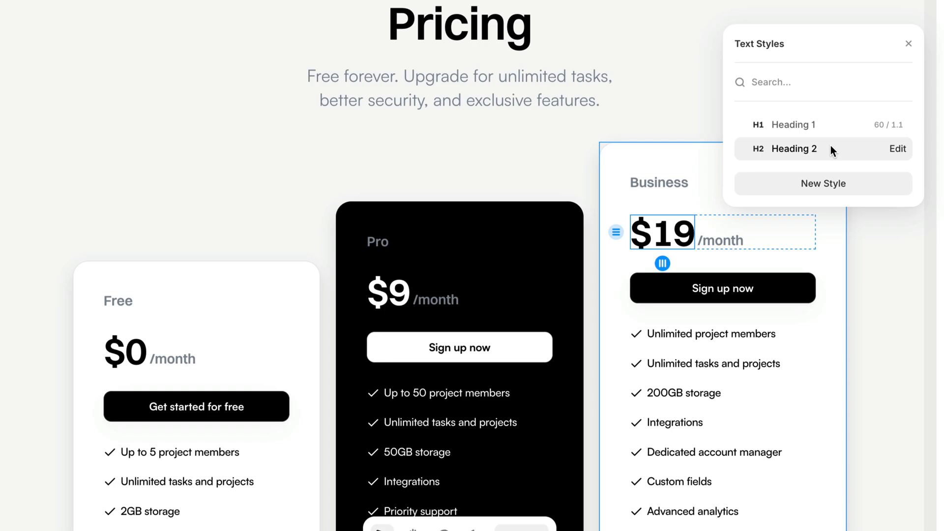
{"action": "left_click", "coordinate": [898, 149]}
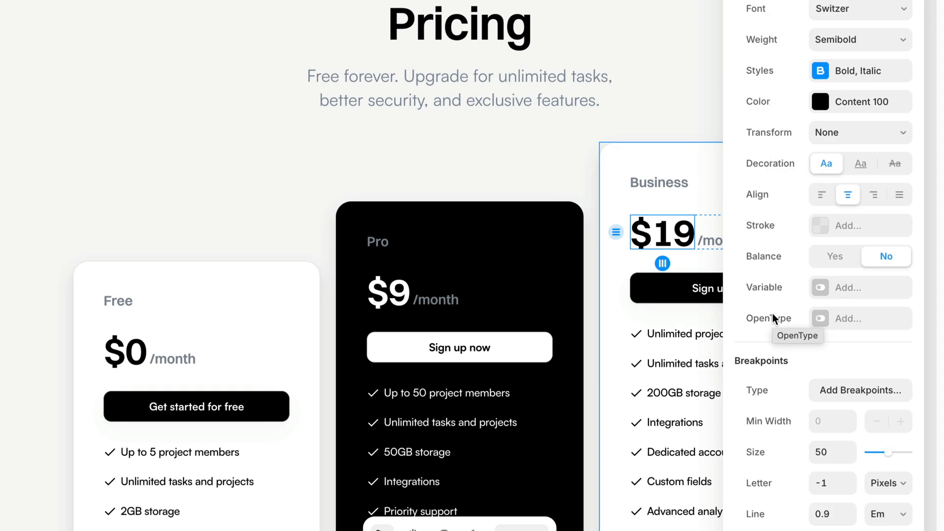
{"action": "scroll", "coordinate": [772, 314], "scroll_direction": "down", "scroll_amount": 1}
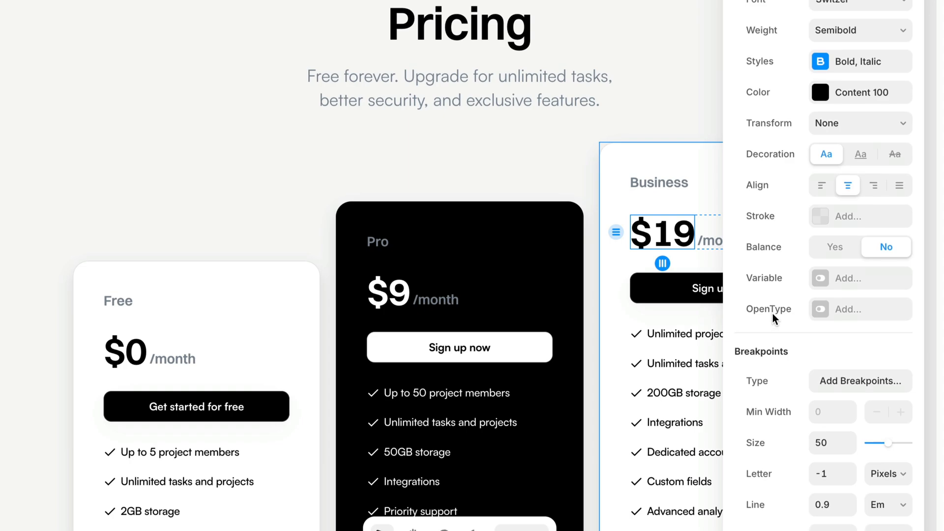
{"action": "mouse_move", "coordinate": [849, 447]}
{"action": "left_mouse_down"}
{"action": "mouse_move", "coordinate": [851, 428]}
{"action": "mouse_move", "coordinate": [850, 465]}
{"action": "mouse_move", "coordinate": [851, 428]}
{"action": "mouse_move", "coordinate": [847, 452]}
{"action": "left_mouse_up"}
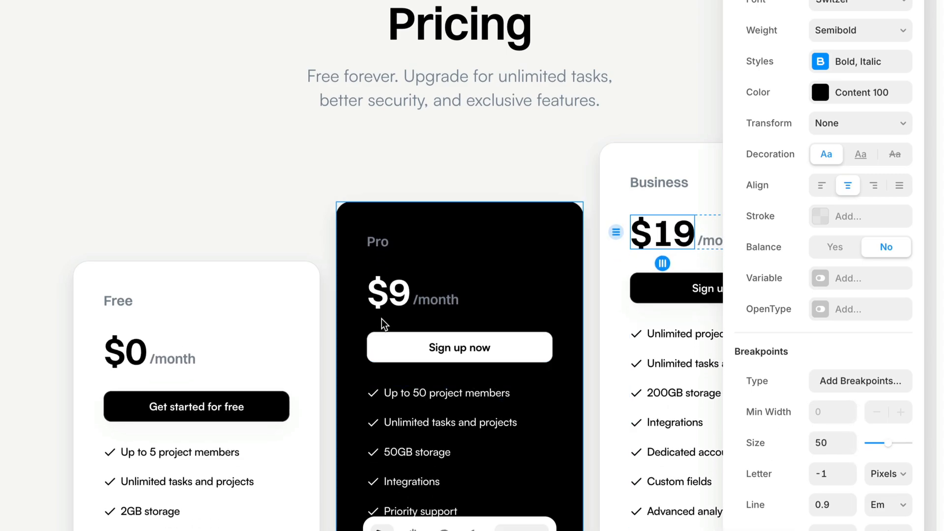
Step: Apply the Heading 2 text style to the Pro plan's $9 price
{"action": "left_click", "coordinate": [386, 296]}
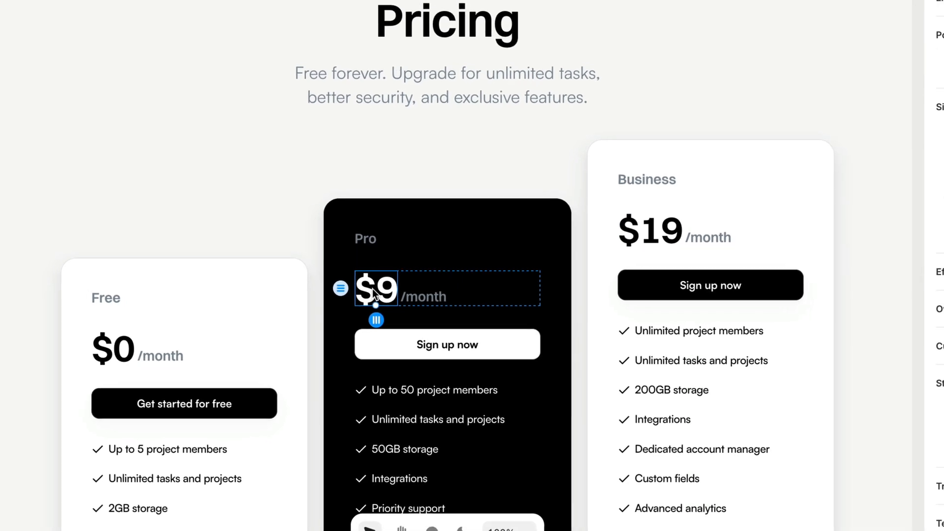
{"action": "scroll", "coordinate": [788, 343], "scroll_direction": "down", "scroll_amount": 5}
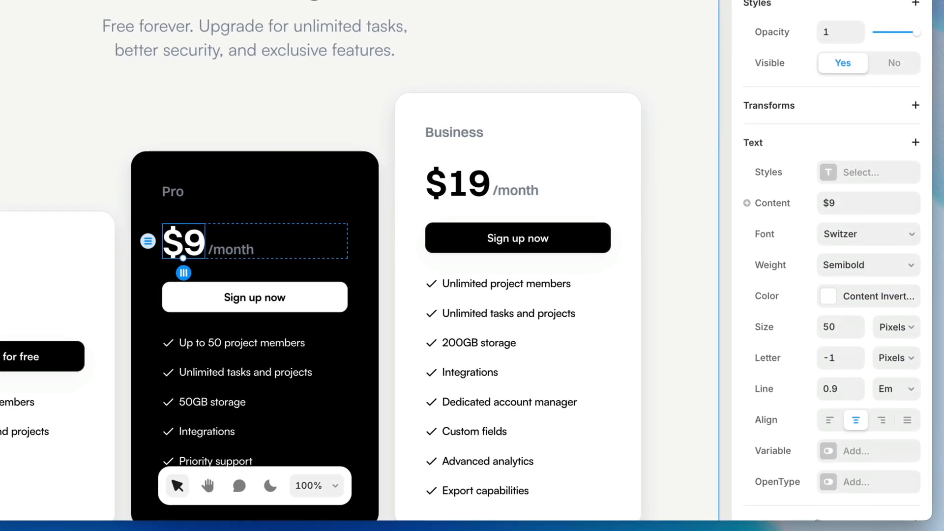
{"action": "left_click", "coordinate": [858, 174]}
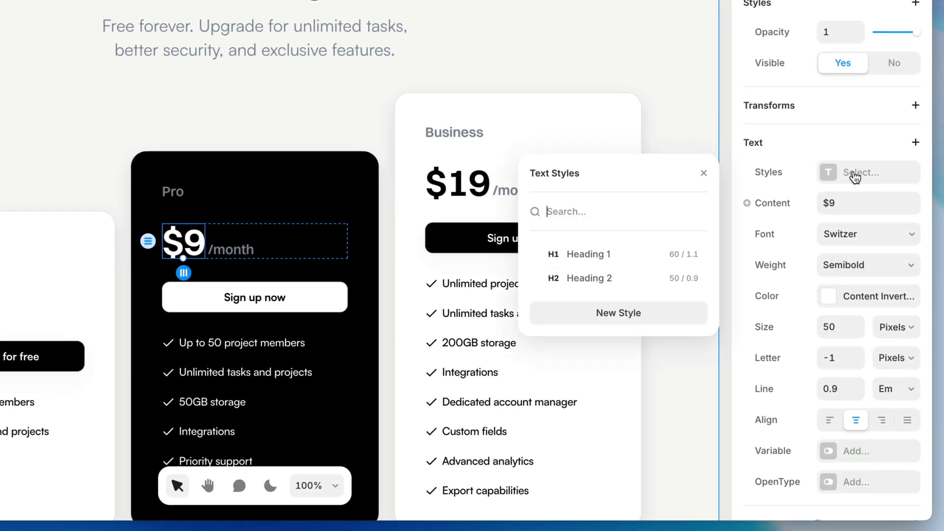
{"action": "left_click", "coordinate": [600, 279]}
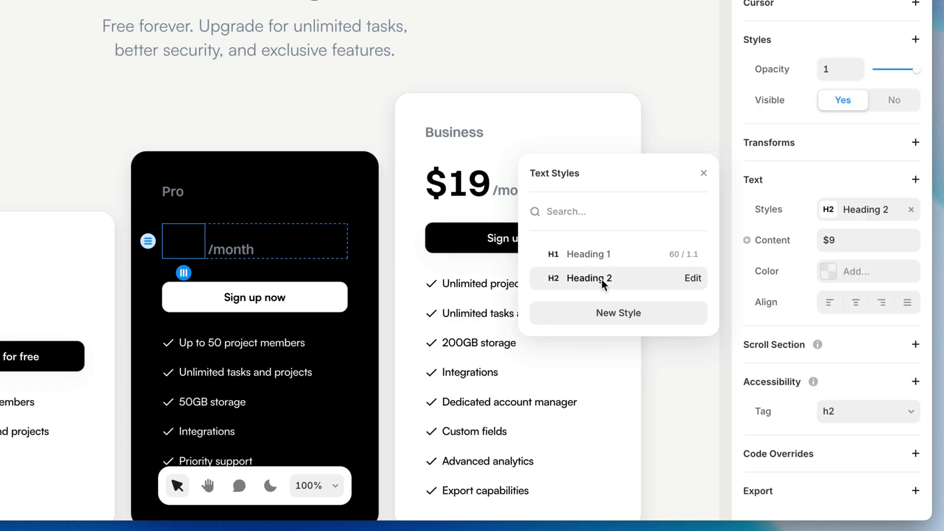
{"action": "left_click", "coordinate": [692, 279]}
Step: Override the text colour of the Pro plan's $9 price with white, #FFFFFF
{"action": "left_click", "coordinate": [860, 281]}
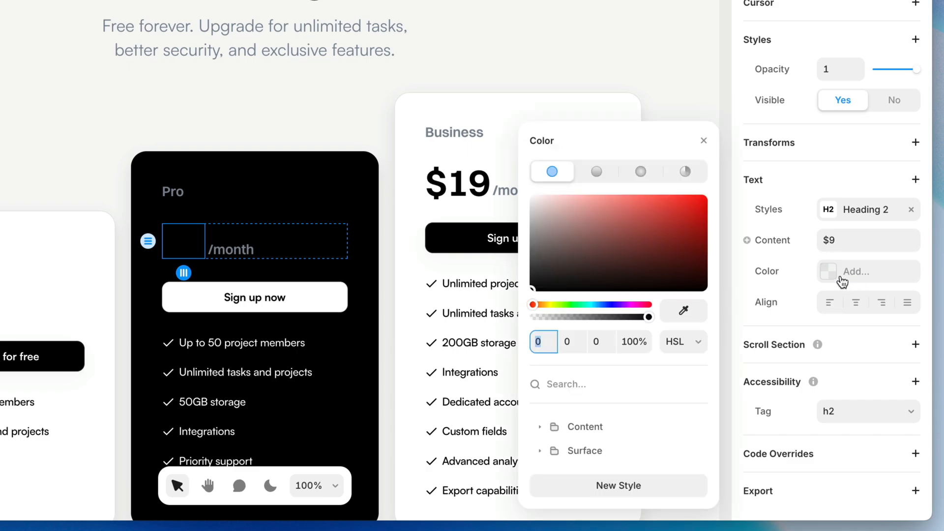
{"action": "left_click_drag", "start_coordinate": [595, 241], "coordinate": [513, 179]}
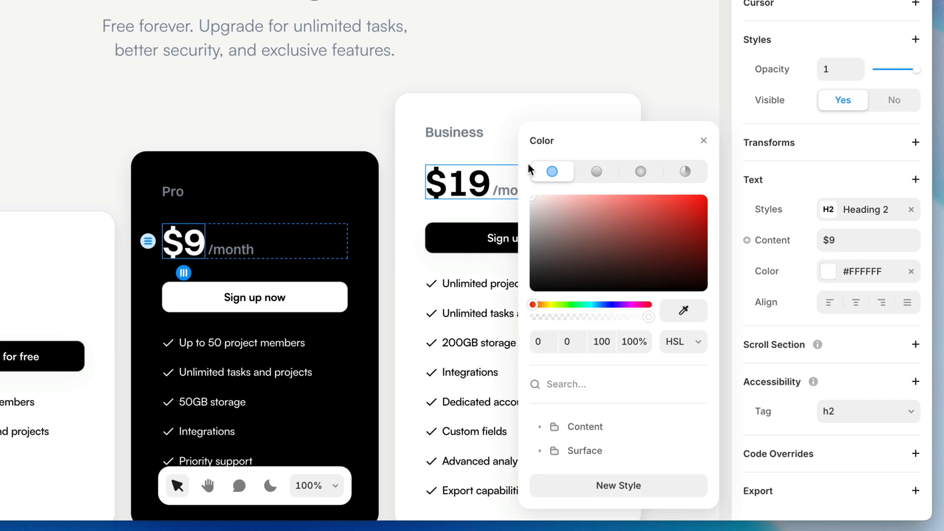
{"action": "left_click", "coordinate": [705, 141]}
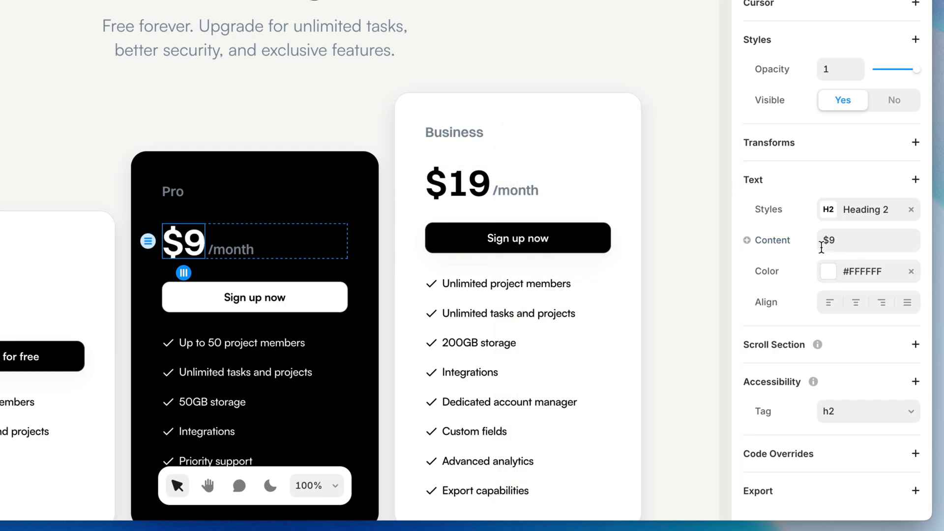
Step: Examine the Heading 2 style's settings, including its colour, size, letter spacing and line height
{"action": "left_click", "coordinate": [829, 221]}
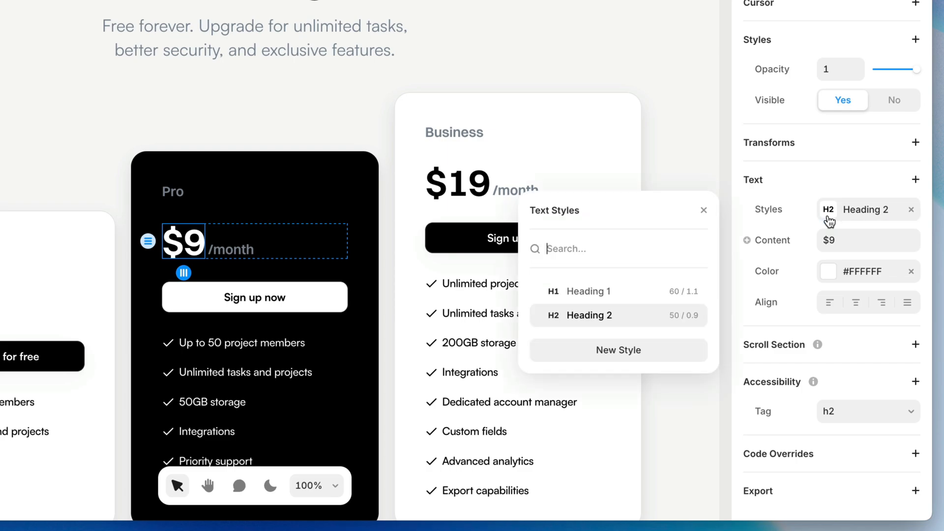
{"action": "left_click", "coordinate": [694, 317]}
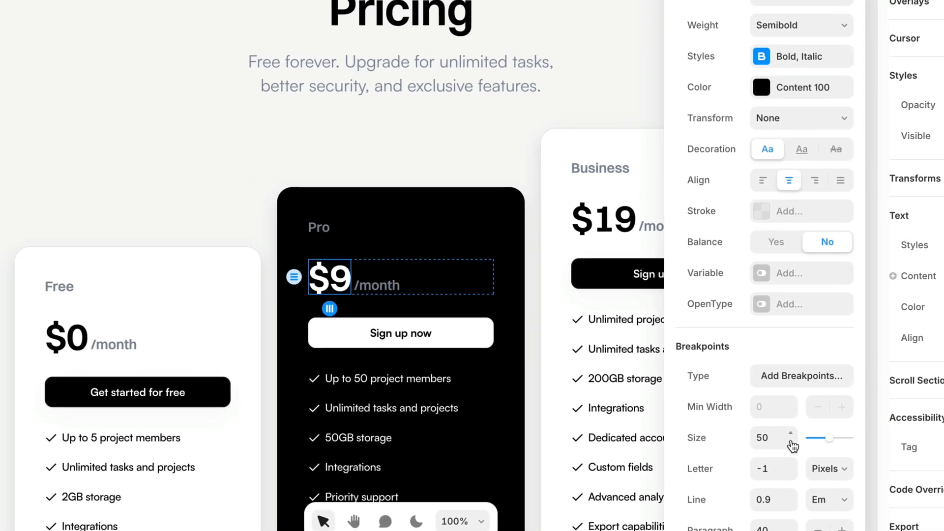
{"action": "mouse_move", "coordinate": [845, 451]}
{"action": "left_mouse_down"}
{"action": "mouse_move", "coordinate": [847, 413]}
{"action": "mouse_move", "coordinate": [846, 472]}
{"action": "mouse_move", "coordinate": [847, 388]}
{"action": "mouse_move", "coordinate": [843, 453]}
{"action": "left_mouse_up"}
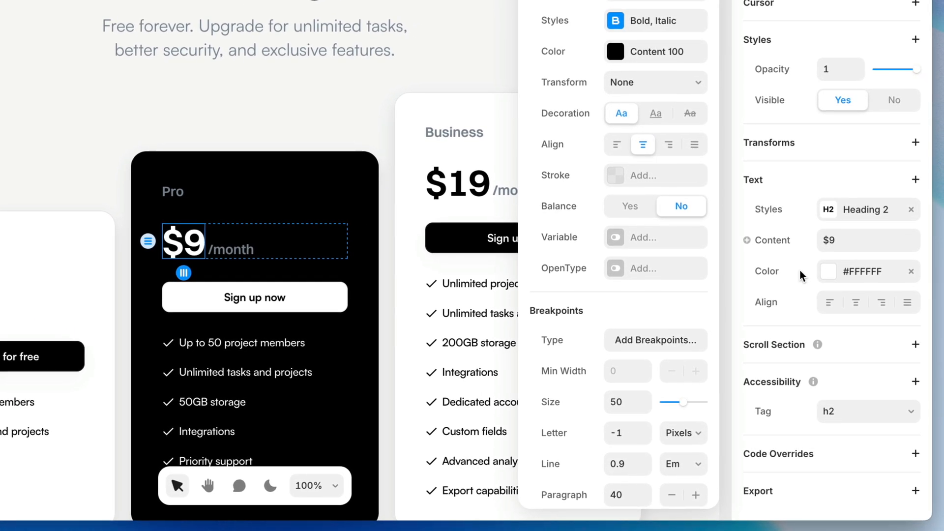
{"action": "left_click", "coordinate": [800, 270]}
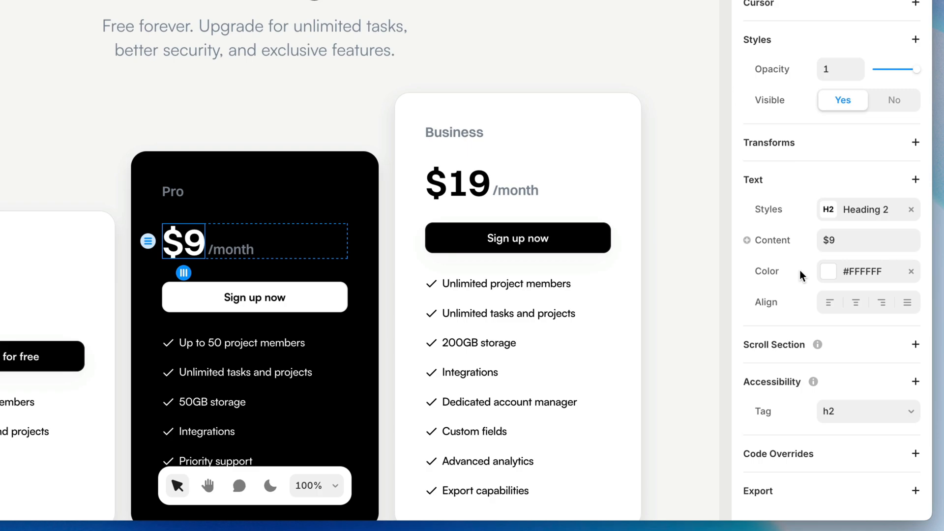
Step: Detach the Heading 2 text style from the Pro plan's $9 price and review its individual text properties
{"action": "left_click", "coordinate": [911, 209]}
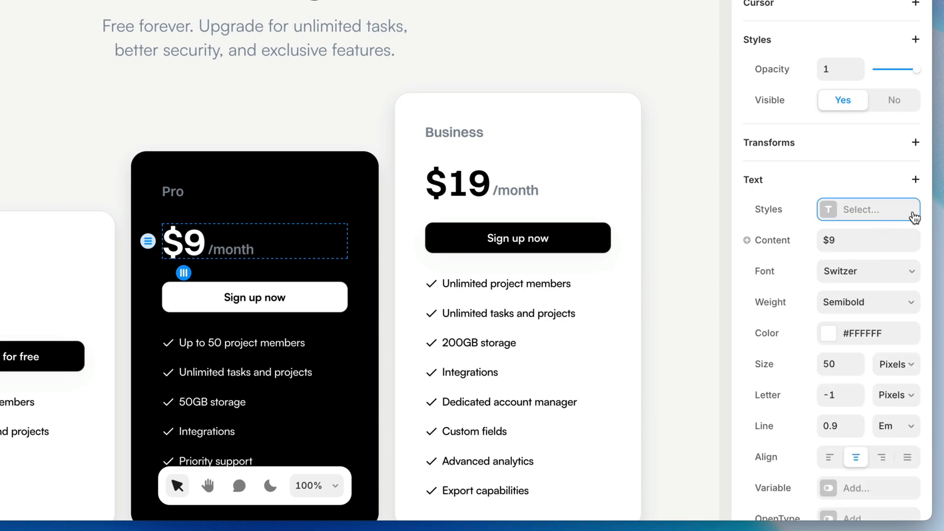
{"action": "scroll", "coordinate": [769, 287], "scroll_direction": "down", "scroll_amount": 4}
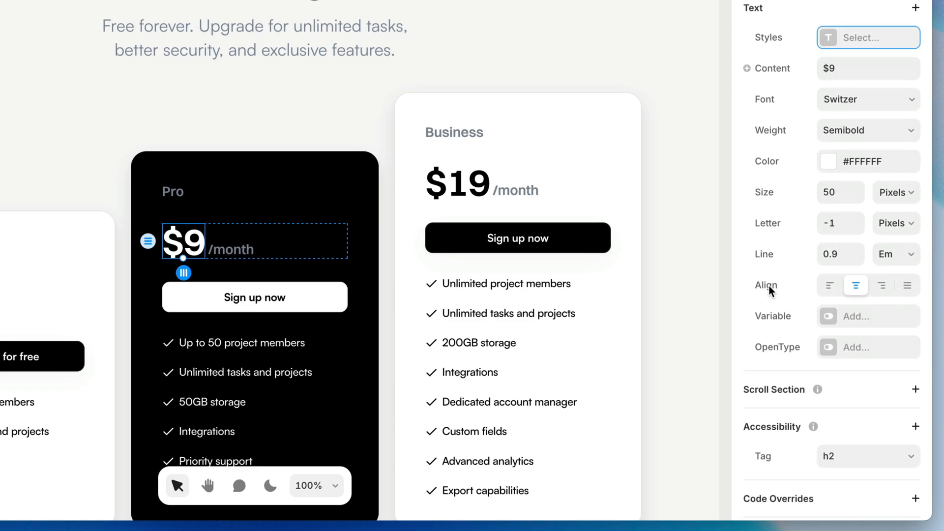
{"action": "left_click_drag", "start_coordinate": [857, 191], "coordinate": [888, 192]}
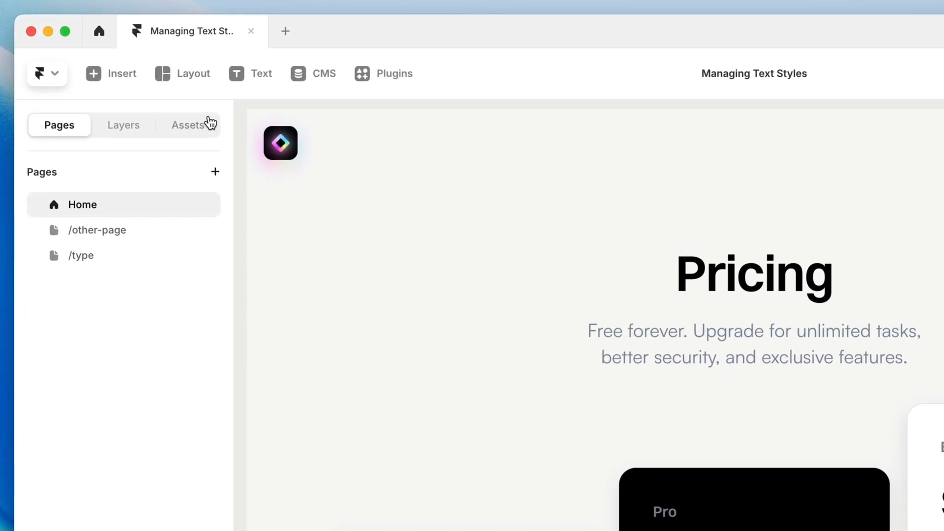
Step: Show the project's assets and expand the Color, Link and Text style folders
{"action": "left_click", "coordinate": [209, 121]}
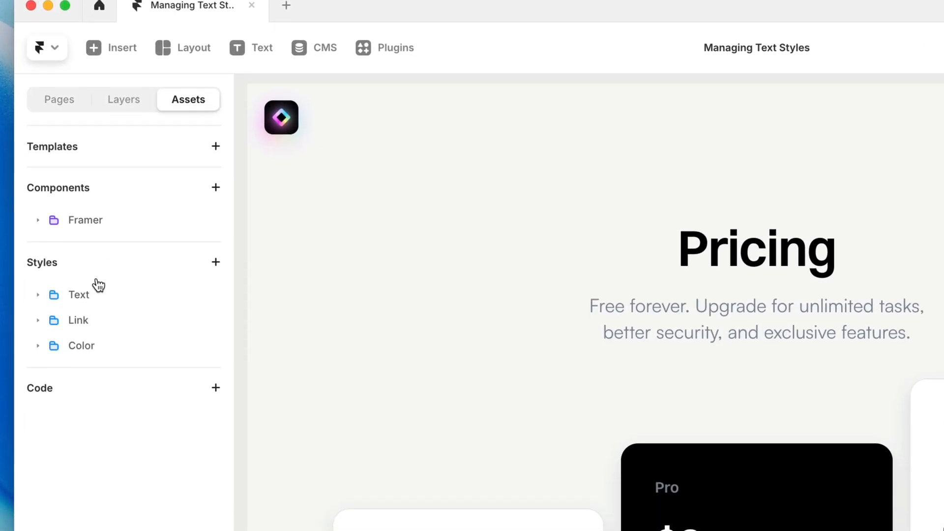
{"action": "left_click", "coordinate": [39, 346]}
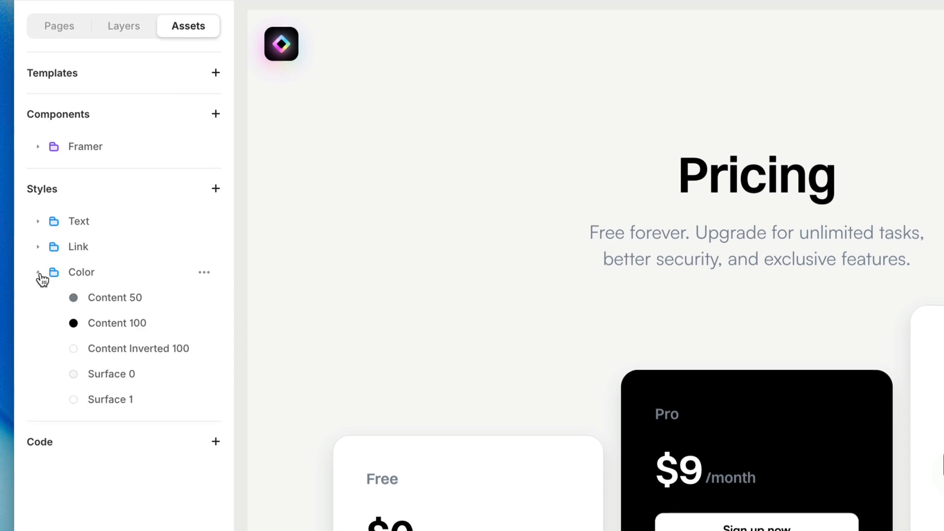
{"action": "left_click", "coordinate": [39, 246]}
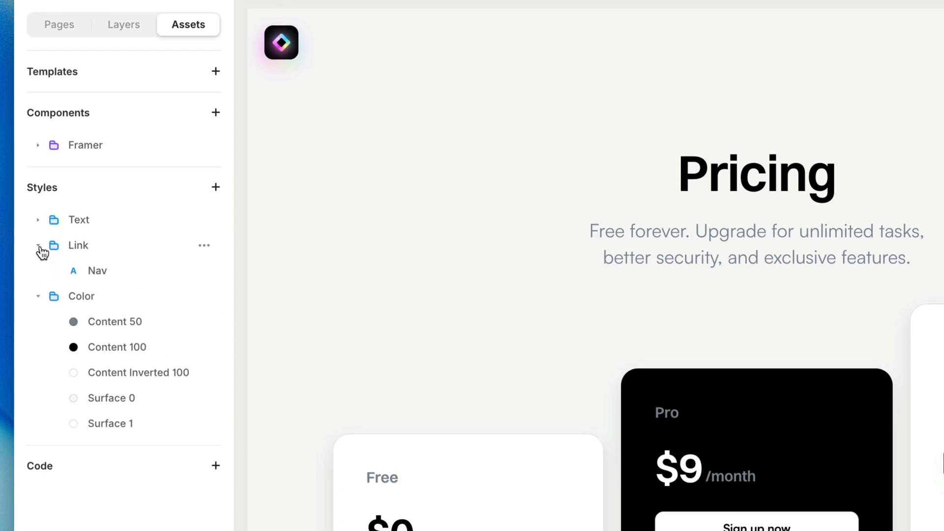
{"action": "left_click", "coordinate": [38, 221]}
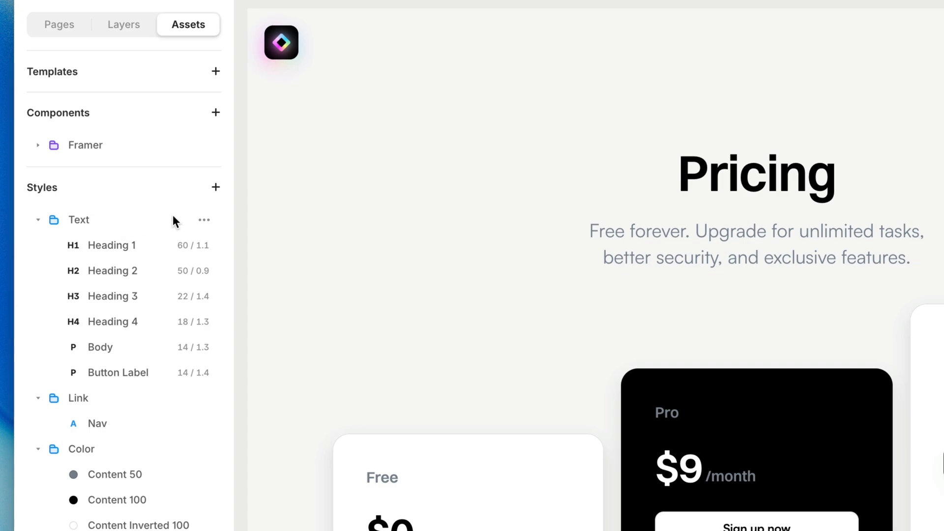
Step: Examine the Text style folder's options and the paragraph and heading types offered for a new style
{"action": "left_click", "coordinate": [203, 221]}
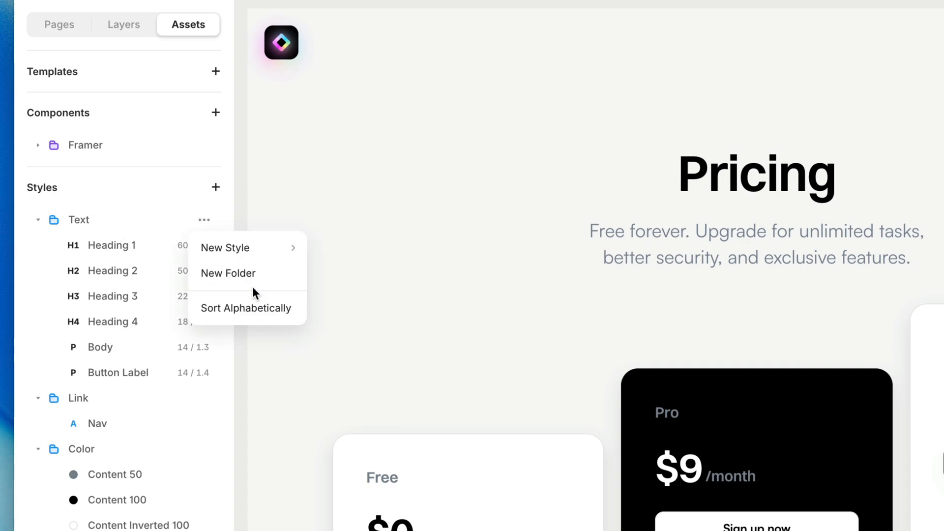
{"action": "mouse_move", "coordinate": [232, 249]}
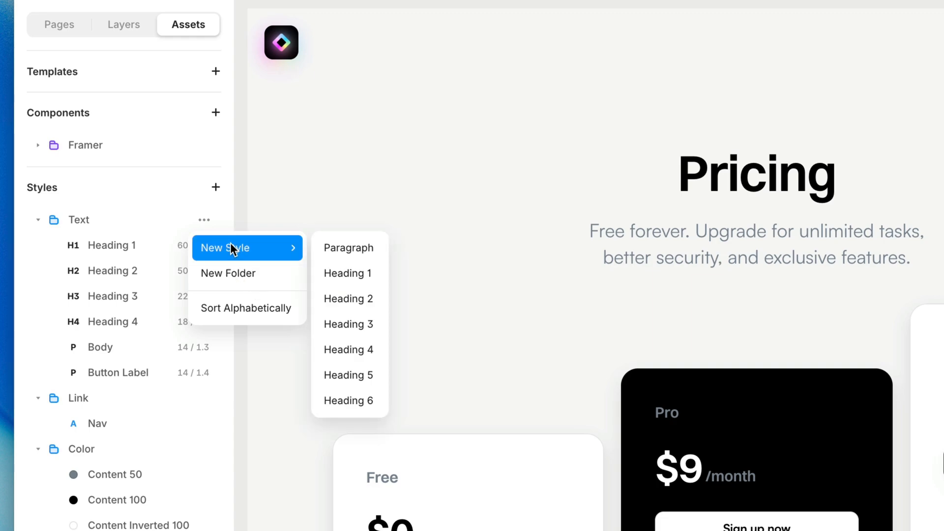
{"action": "left_click", "coordinate": [172, 217]}
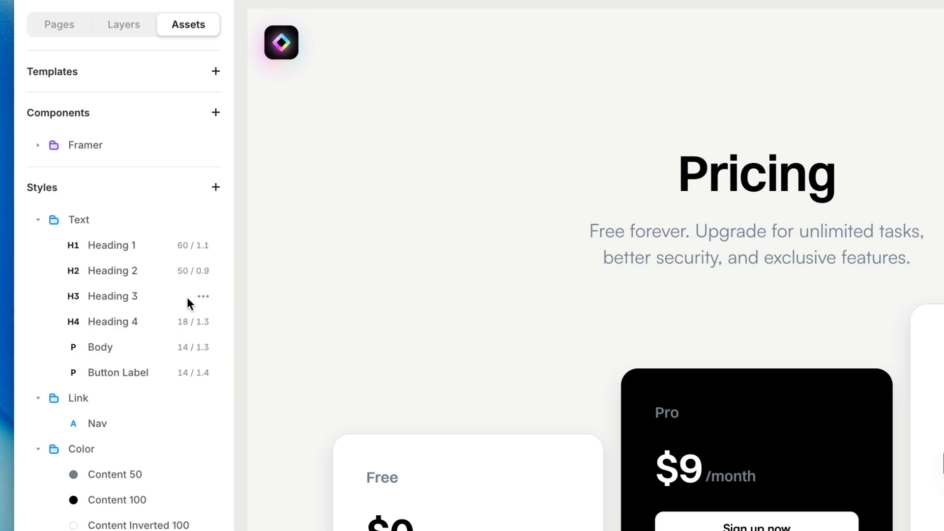
Step: Find the layers that use the Heading 3 style, select the "Free forever" subheading and detach the style from it
{"action": "left_click", "coordinate": [205, 297]}
{"action": "left_click", "coordinate": [204, 297]}
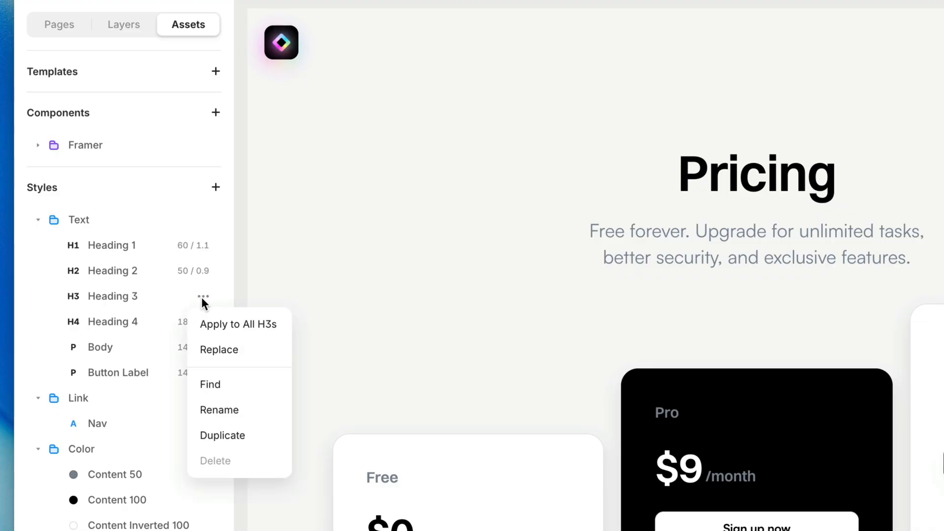
{"action": "left_click", "coordinate": [232, 383]}
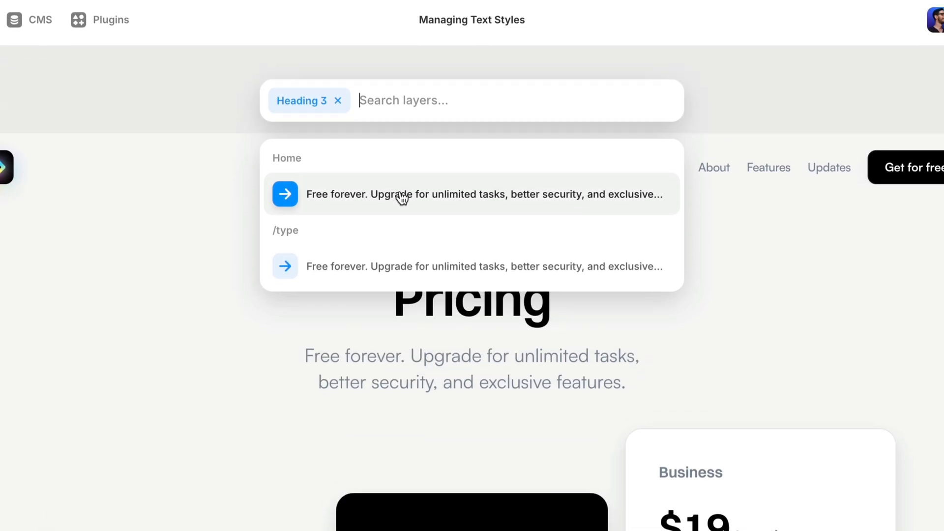
{"action": "left_click", "coordinate": [402, 239]}
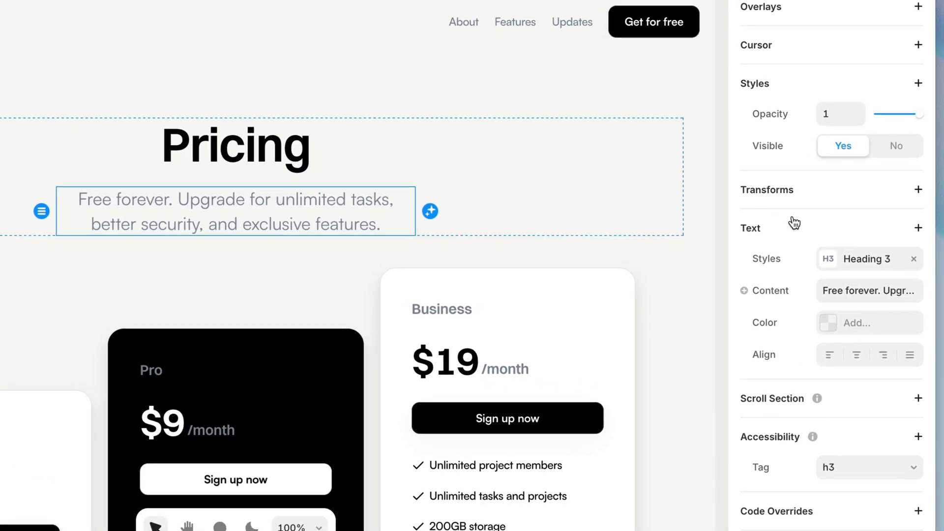
{"action": "left_click", "coordinate": [914, 259]}
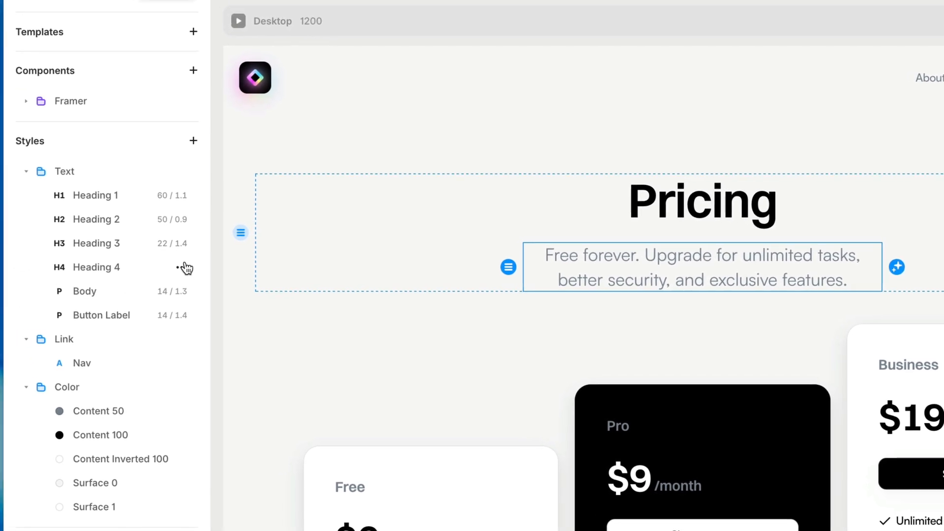
Step: Find the remaining layer using the Heading 3 style, the "Satoshi 22 Regular" sample on the /type page, and detach the style from it
{"action": "left_click", "coordinate": [186, 244]}
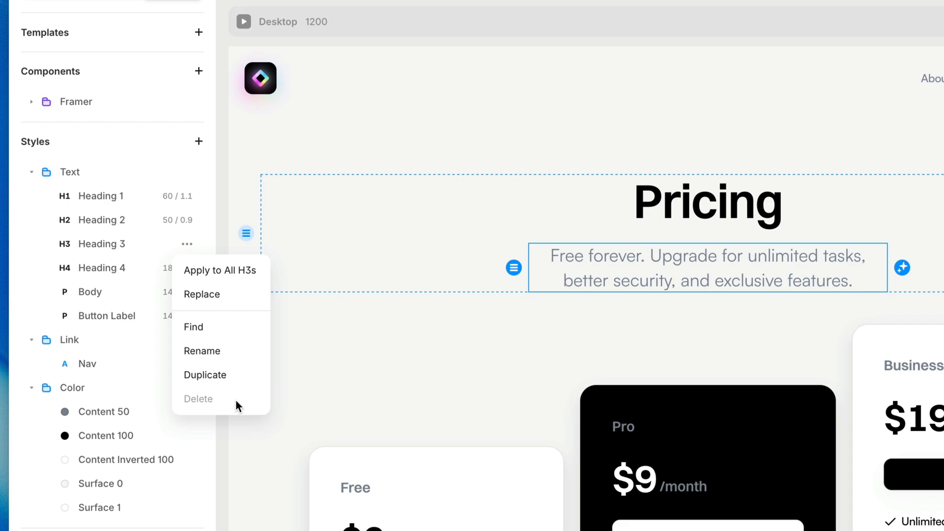
{"action": "left_click", "coordinate": [220, 328]}
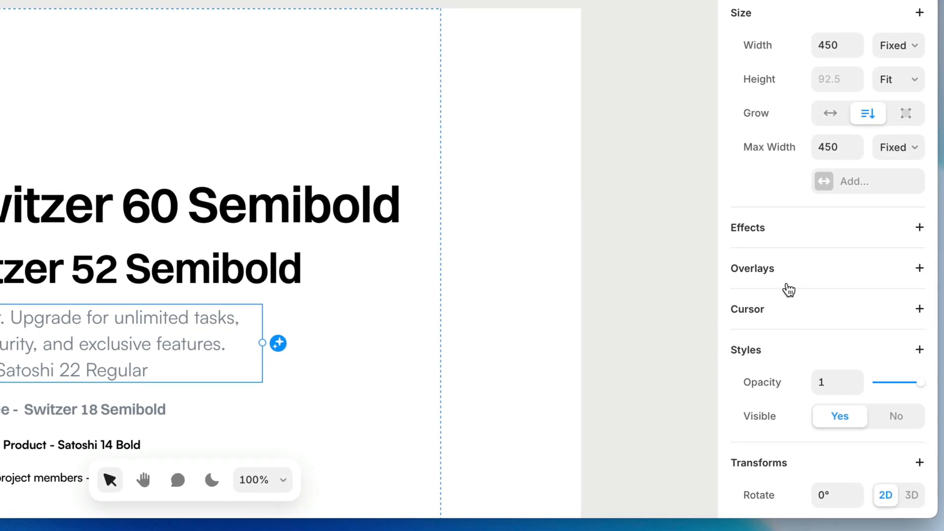
{"action": "scroll", "coordinate": [788, 290], "scroll_direction": "down", "scroll_amount": 6}
{"action": "left_click", "coordinate": [913, 265]}
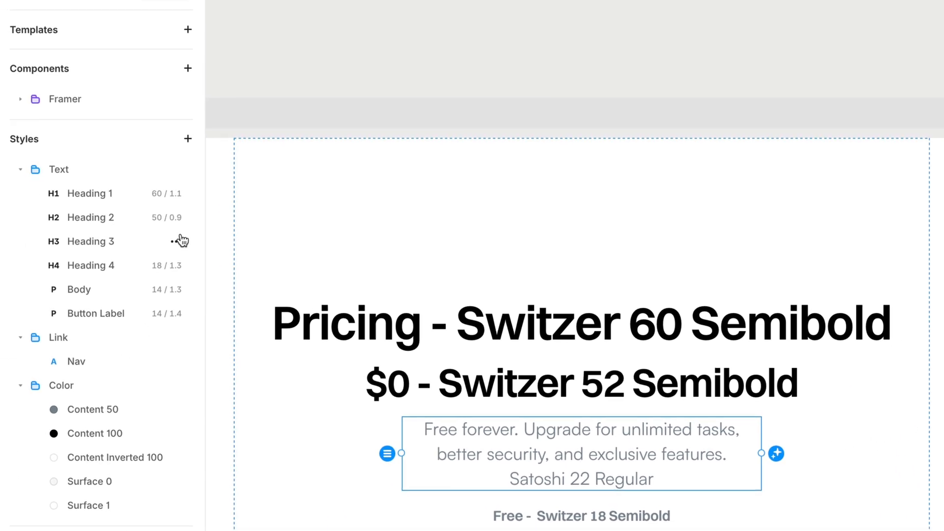
Step: Delete the Heading 3 text style and return to the Home page with the project's assets shown
{"action": "left_click", "coordinate": [180, 241]}
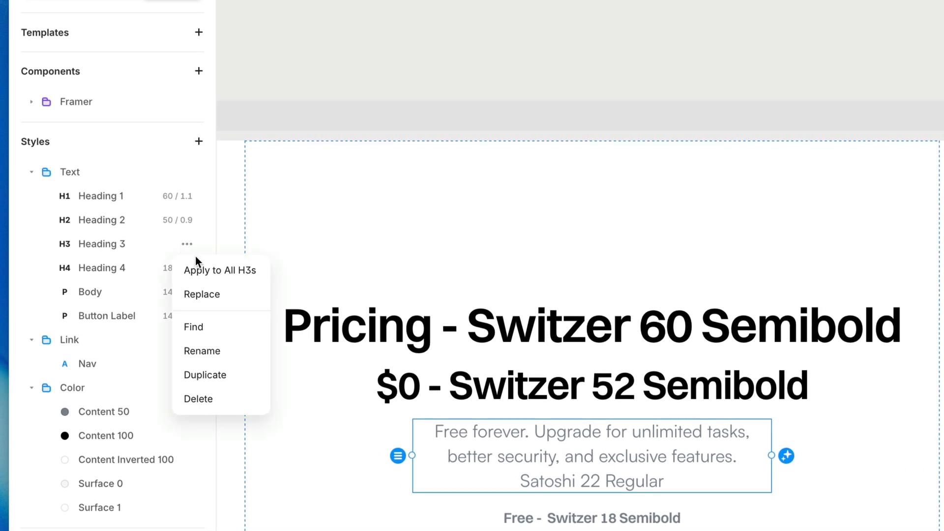
{"action": "left_click", "coordinate": [228, 398]}
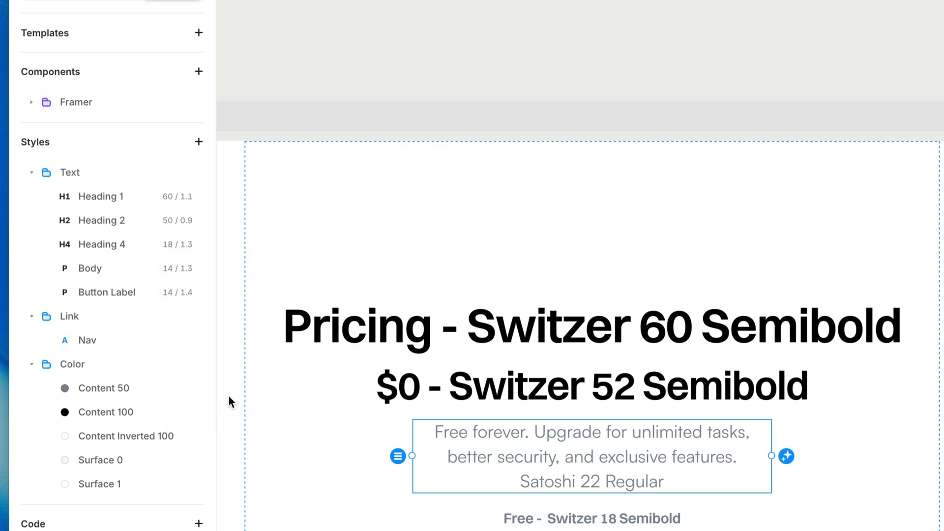
{"action": "left_click", "coordinate": [65, 0]}
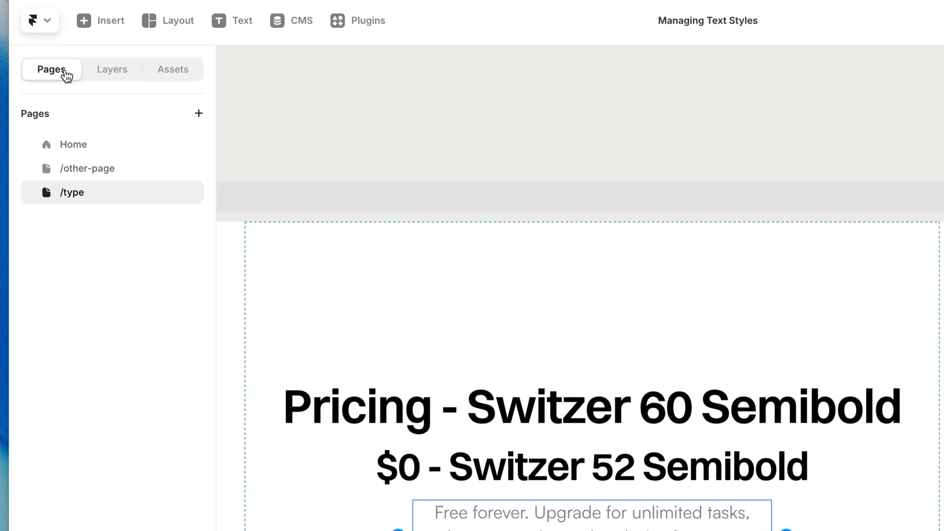
{"action": "left_click", "coordinate": [78, 143]}
{"action": "left_click", "coordinate": [175, 72]}
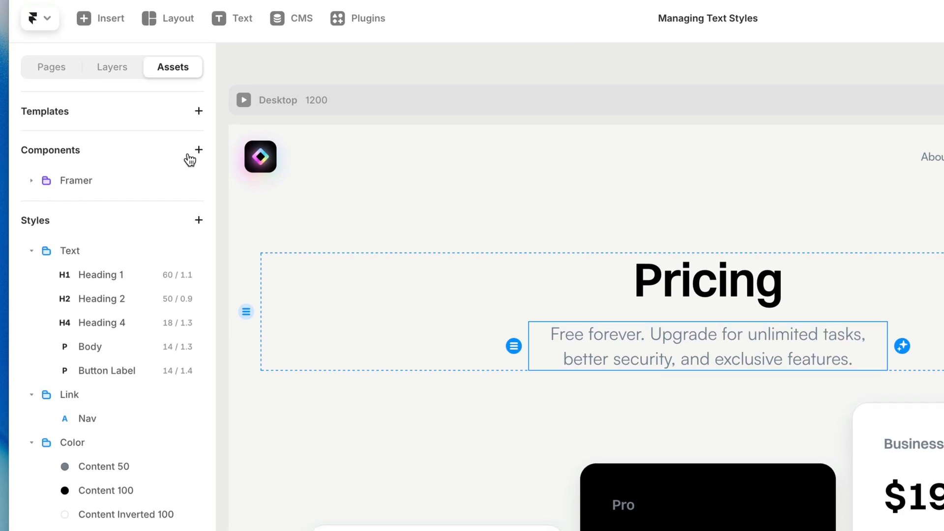
Step: Compare the text properties of the Heading 1 and Heading 2 styles
{"action": "left_click", "coordinate": [116, 245]}
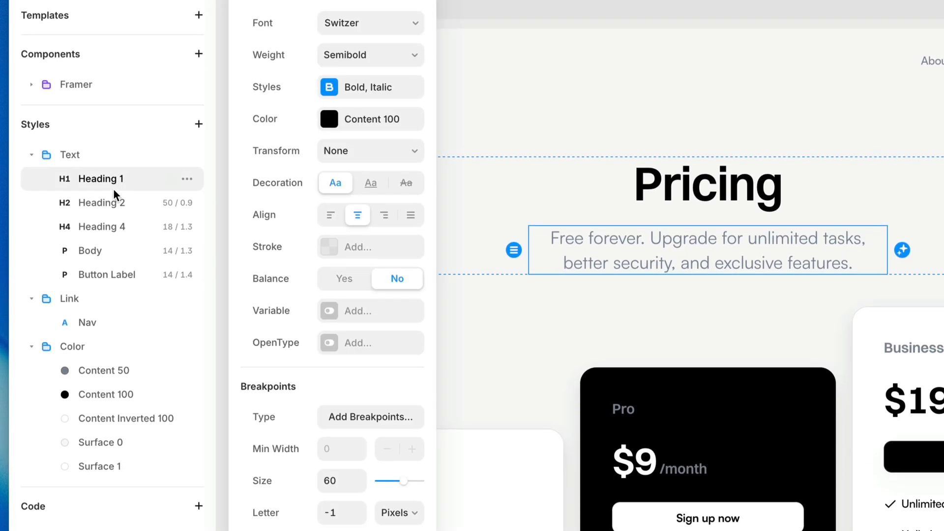
{"action": "left_click", "coordinate": [114, 204]}
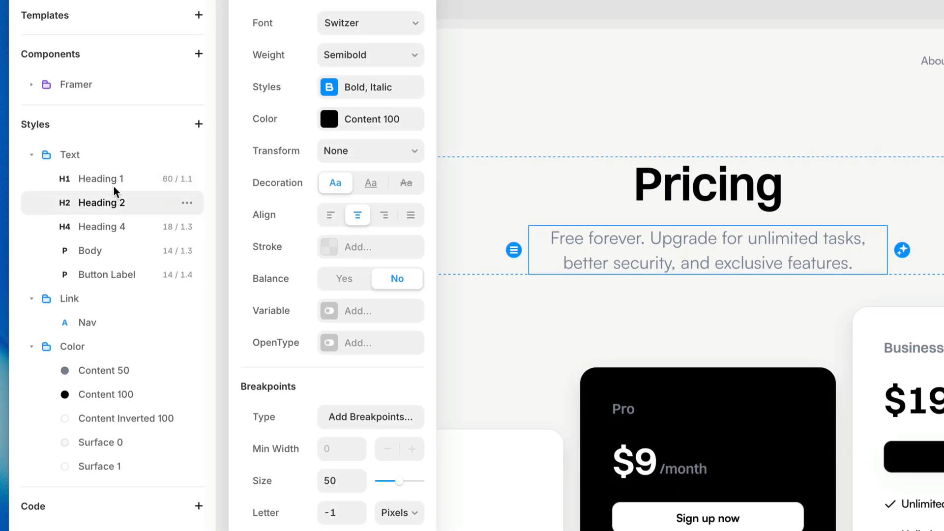
{"action": "left_click", "coordinate": [114, 179]}
{"action": "left_click", "coordinate": [116, 195]}
{"action": "left_click", "coordinate": [120, 181]}
{"action": "left_click", "coordinate": [122, 196]}
Step: Replace all instances of the Heading 2 style with Heading 1, and delete the Heading 2 style
{"action": "left_click", "coordinate": [187, 203]}
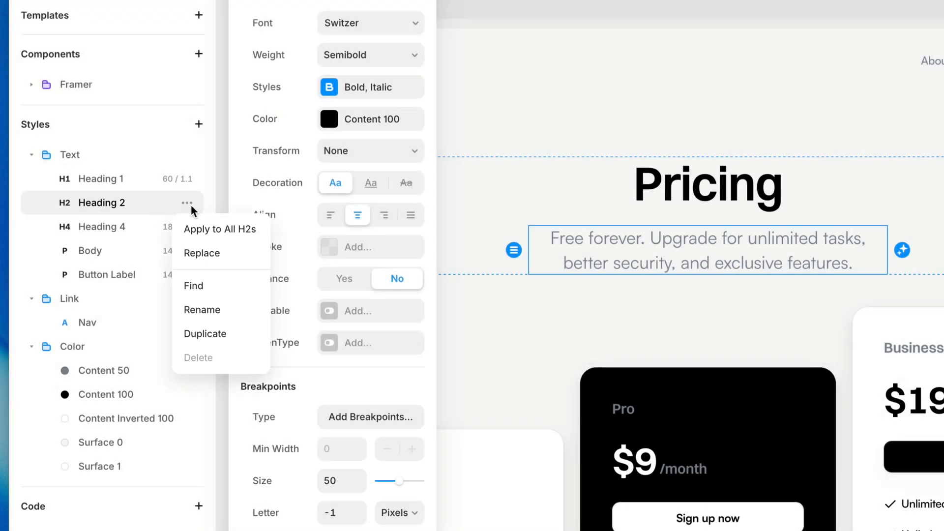
{"action": "left_click", "coordinate": [227, 253]}
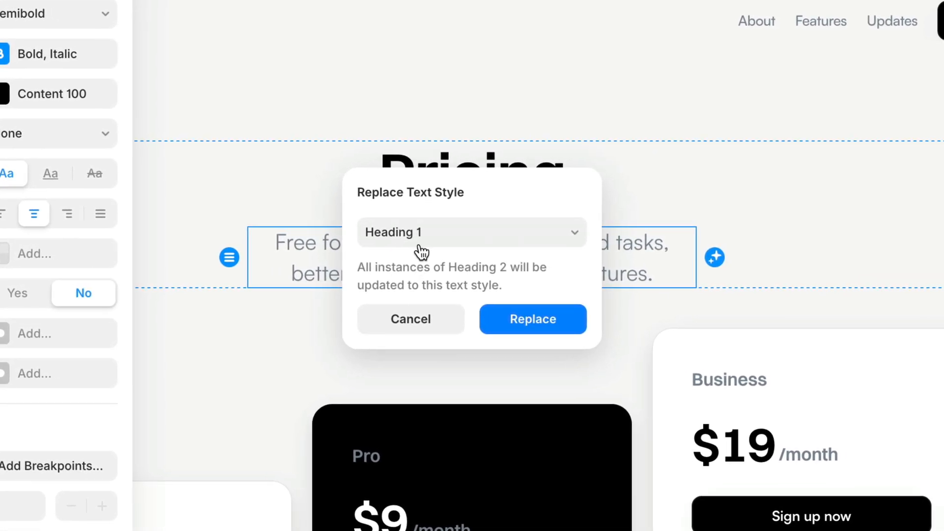
{"action": "left_click", "coordinate": [533, 320]}
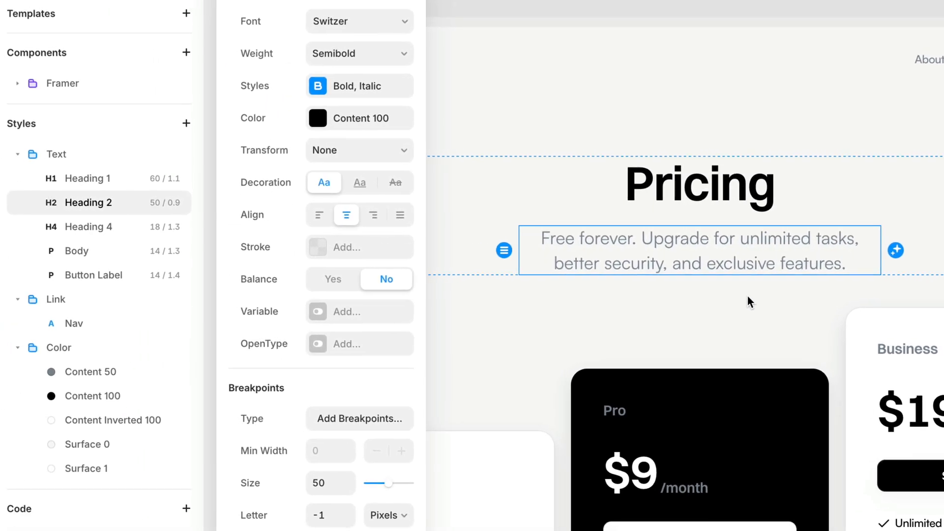
{"action": "left_click", "coordinate": [175, 202]}
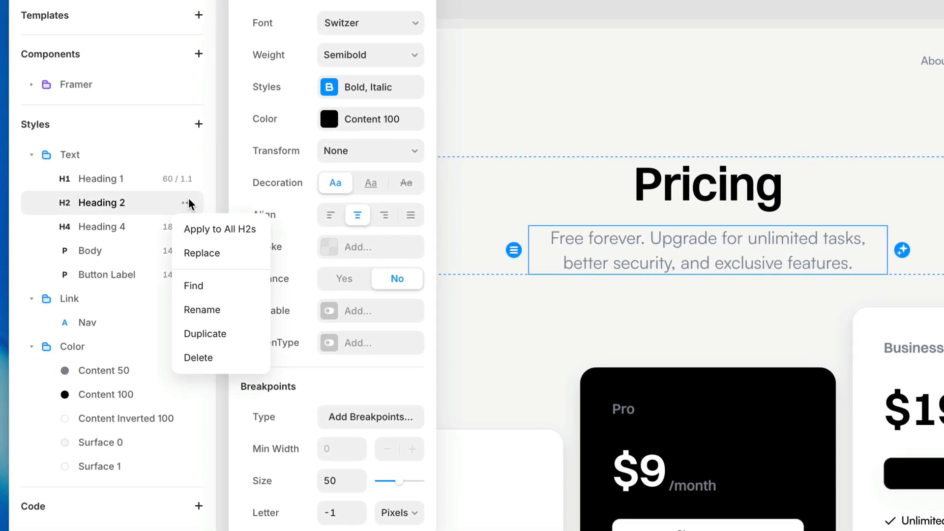
{"action": "left_click", "coordinate": [229, 358]}
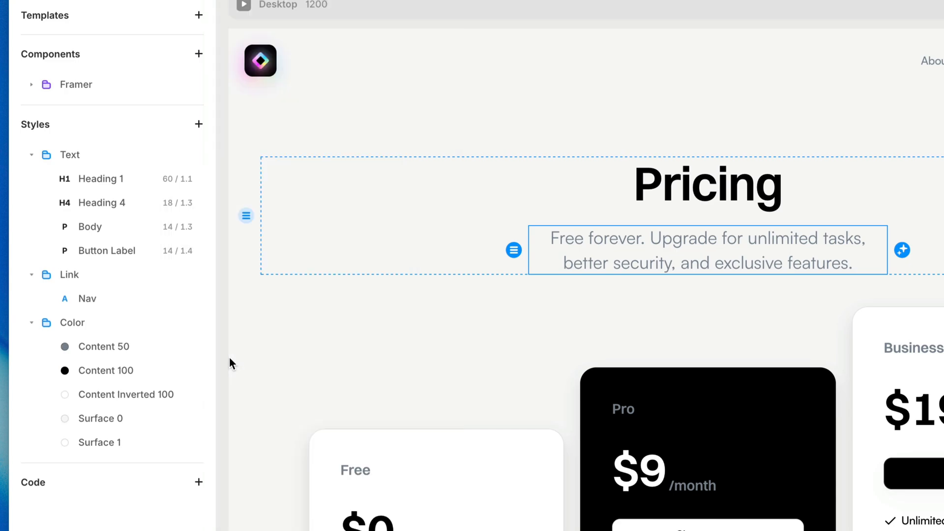
Step: Open the management options of the Heading 1 text style
{"action": "left_click", "coordinate": [187, 180]}
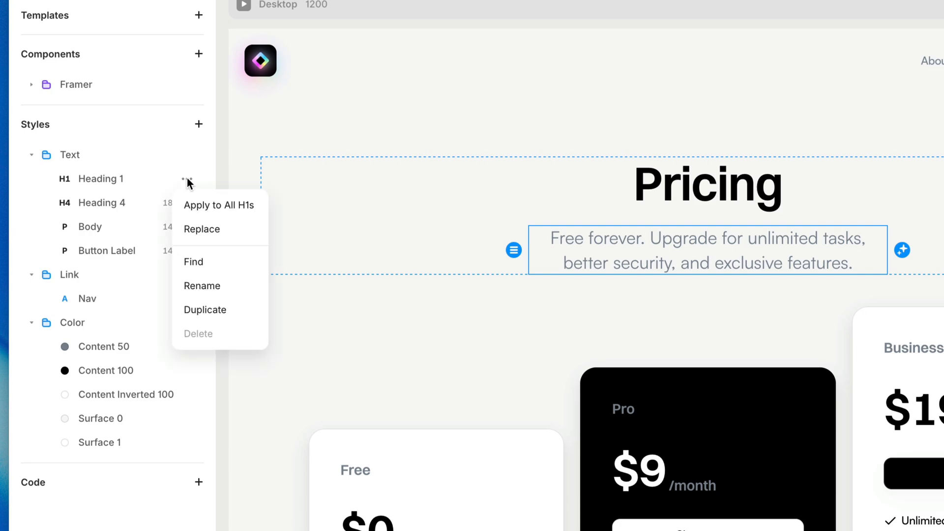